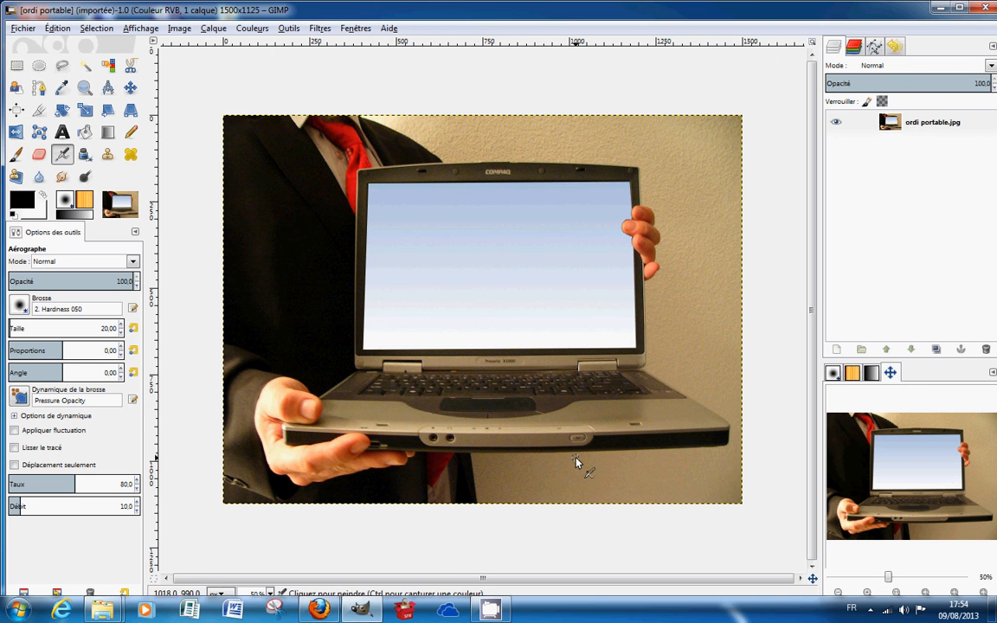
# Step: Import the frames of Laurel et Hardy.gif as layers into the laptop photo
pyautogui.click(22, 27)
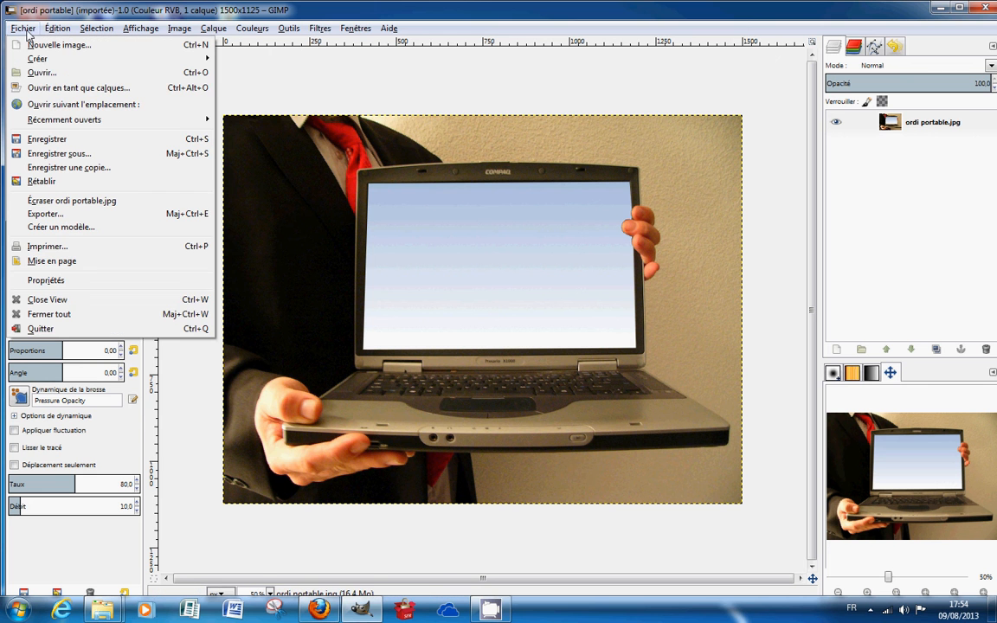
pyautogui.click(74, 73)
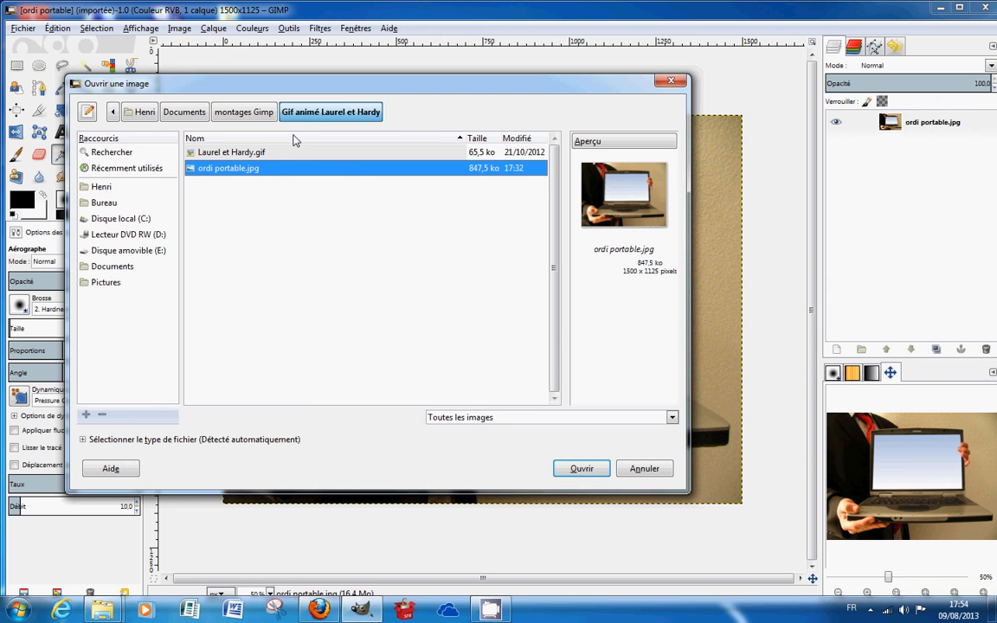
pyautogui.click(212, 154)
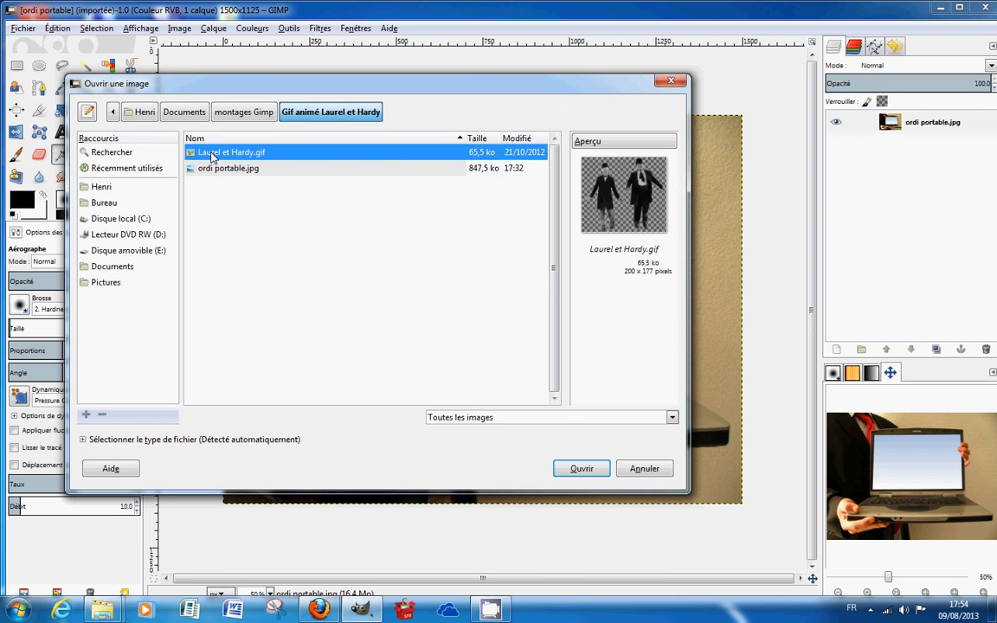
pyautogui.click(584, 478)
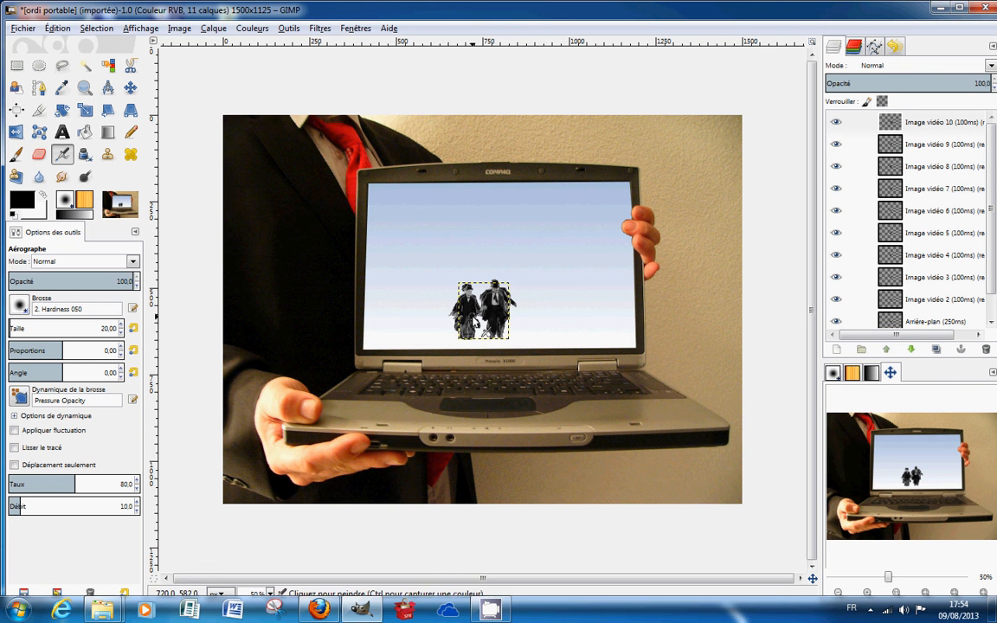
# Step: Link all ten GIF frame layers together, from Arrière-plan (250ms) up to Image vidéo 10
pyautogui.click(857, 322)
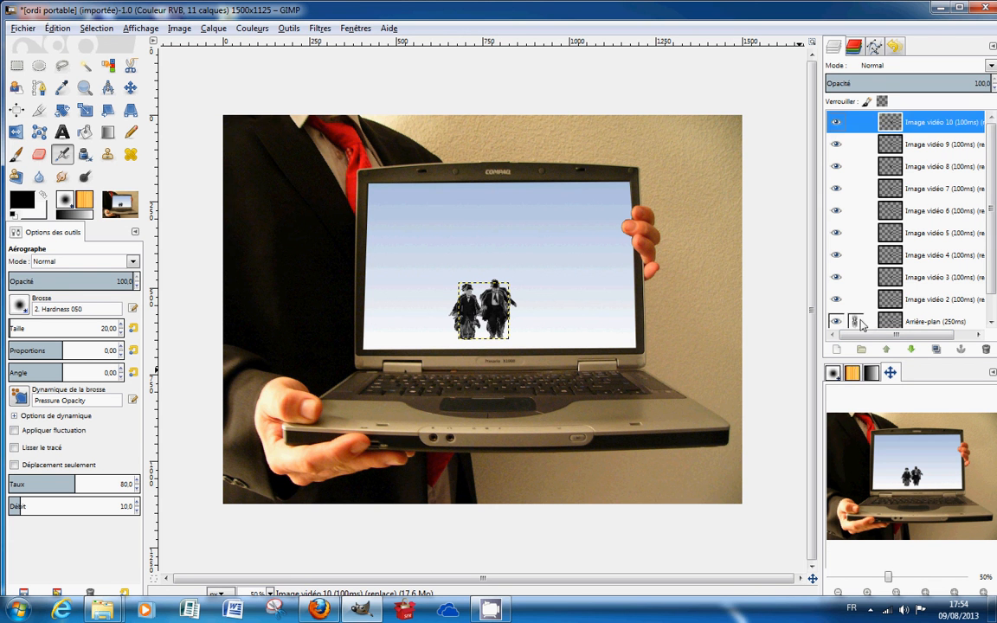
pyautogui.click(856, 300)
pyautogui.click(856, 277)
pyautogui.click(856, 255)
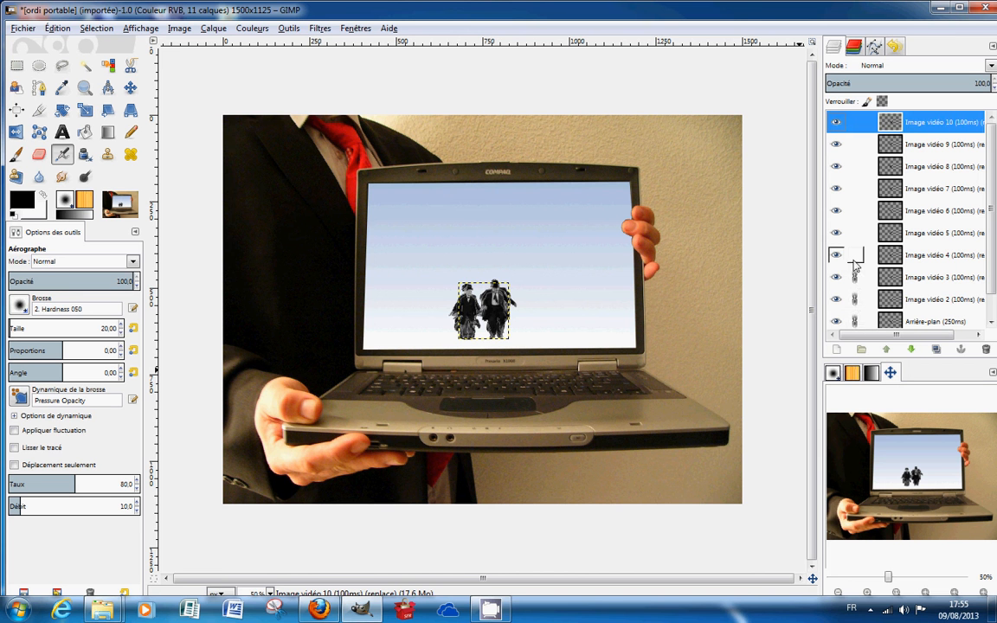
pyautogui.click(856, 233)
pyautogui.click(856, 210)
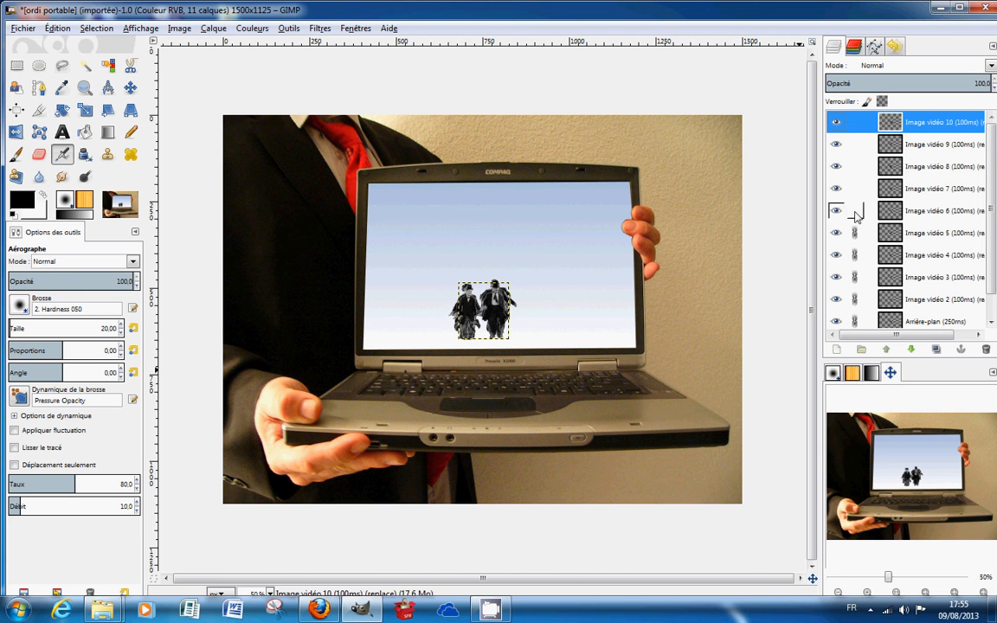
pyautogui.click(856, 189)
pyautogui.click(856, 166)
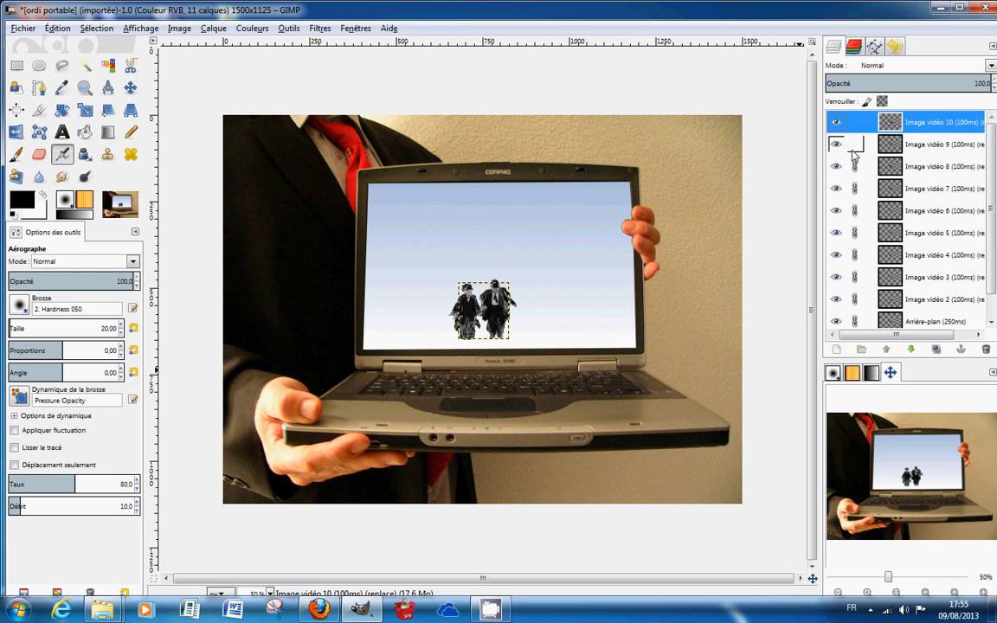
pyautogui.click(856, 144)
pyautogui.click(856, 122)
# Step: Scale the linked frames to 385 × 435 px with the aspect ratio kept, centring the figures on the laptop screen
pyautogui.click(86, 112)
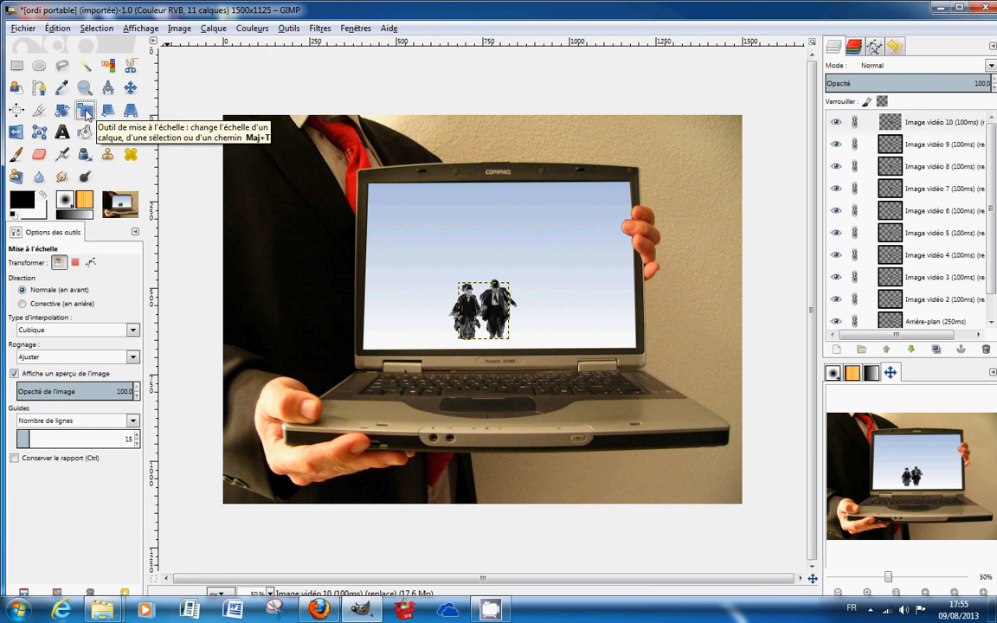
pyautogui.click(13, 458)
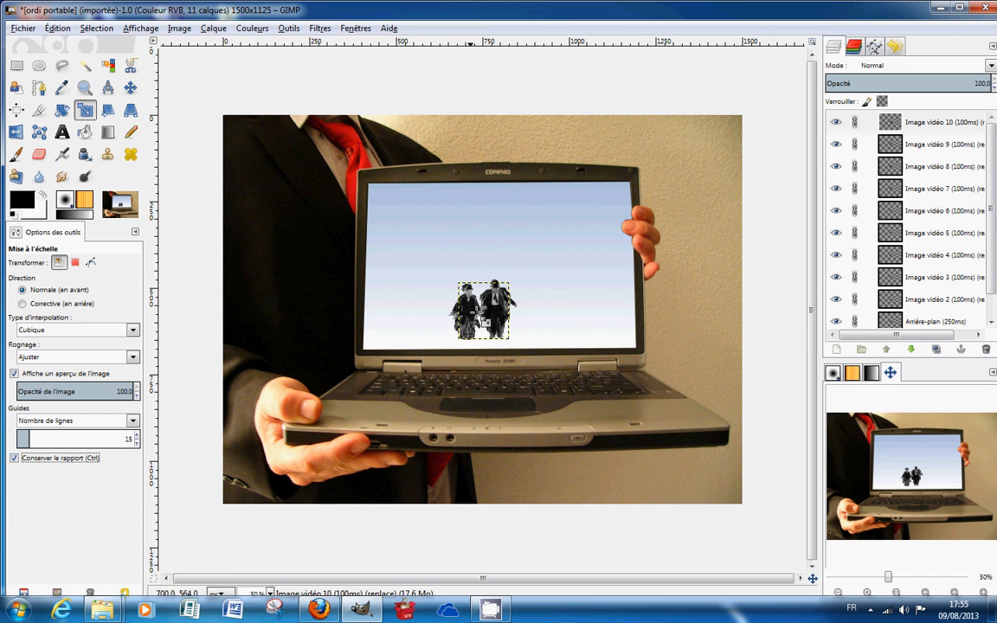
pyautogui.click(437, 286)
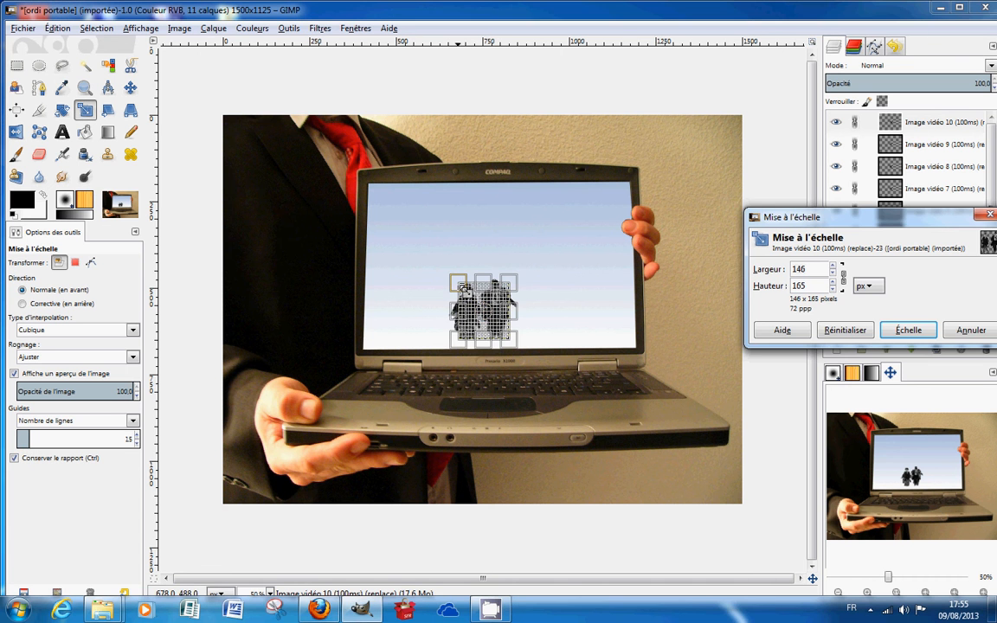
pyautogui.moveTo(464, 289); pyautogui.dragTo(400, 204)
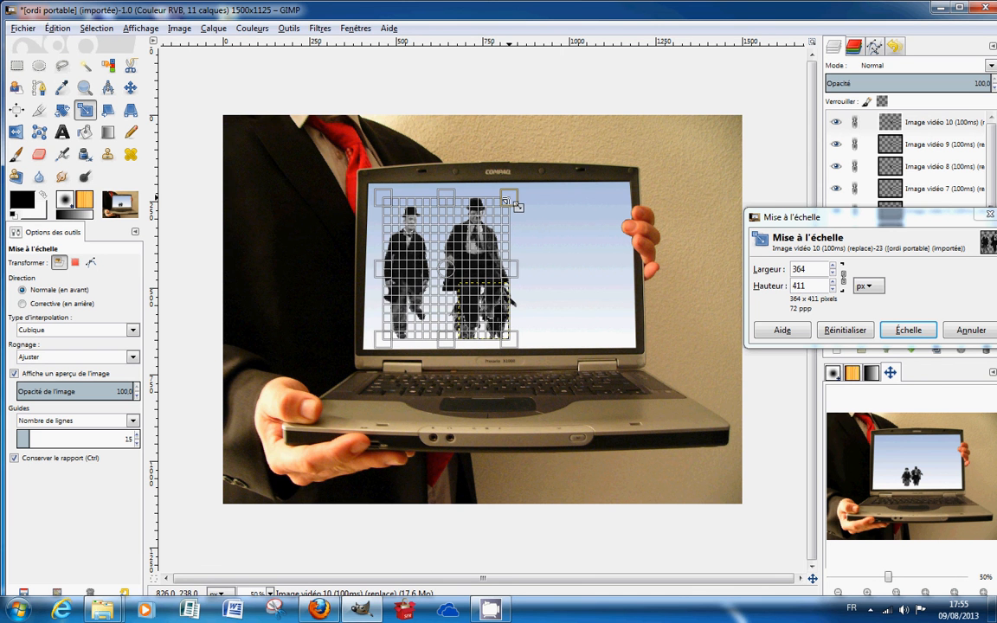
pyautogui.moveTo(517, 206); pyautogui.dragTo(521, 203)
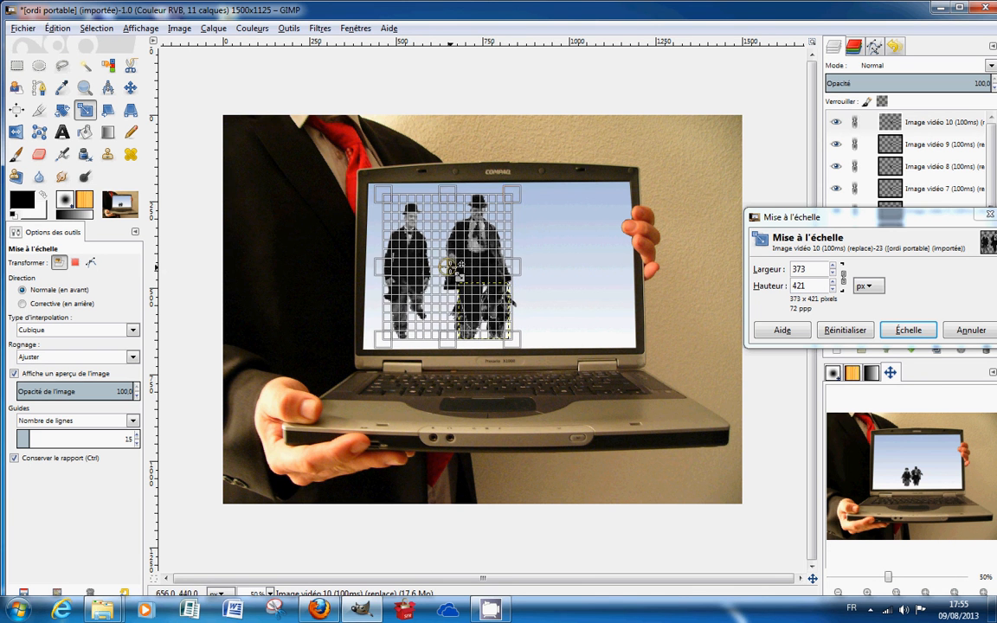
pyautogui.moveTo(448, 268); pyautogui.dragTo(501, 270)
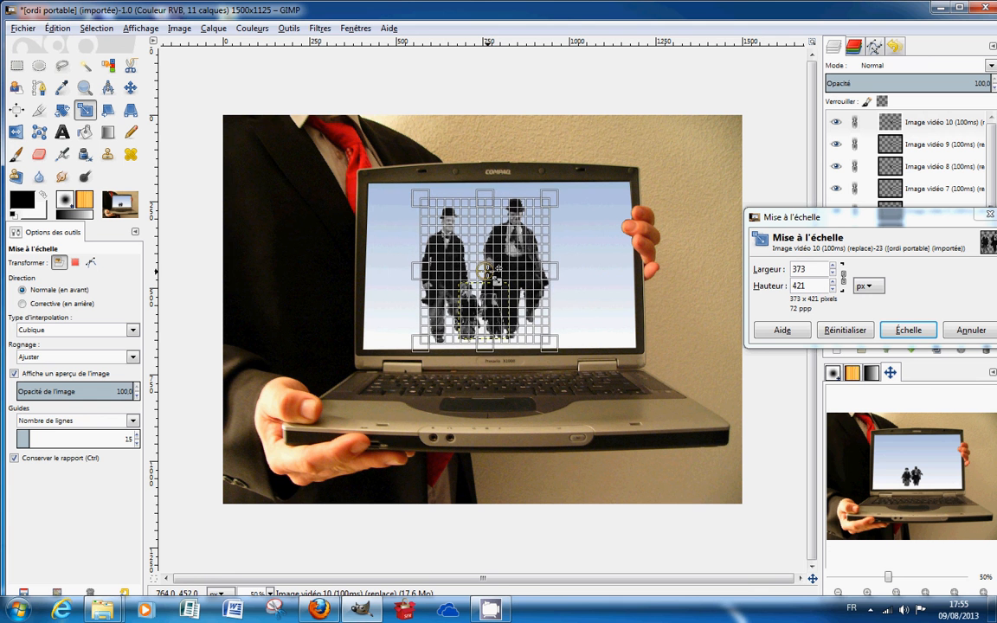
pyautogui.moveTo(420, 215)
pyautogui.mouseDown()
pyautogui.moveTo(385, 193)
pyautogui.moveTo(413, 208)
pyautogui.mouseUp()
pyautogui.moveTo(485, 273); pyautogui.dragTo(492, 273)
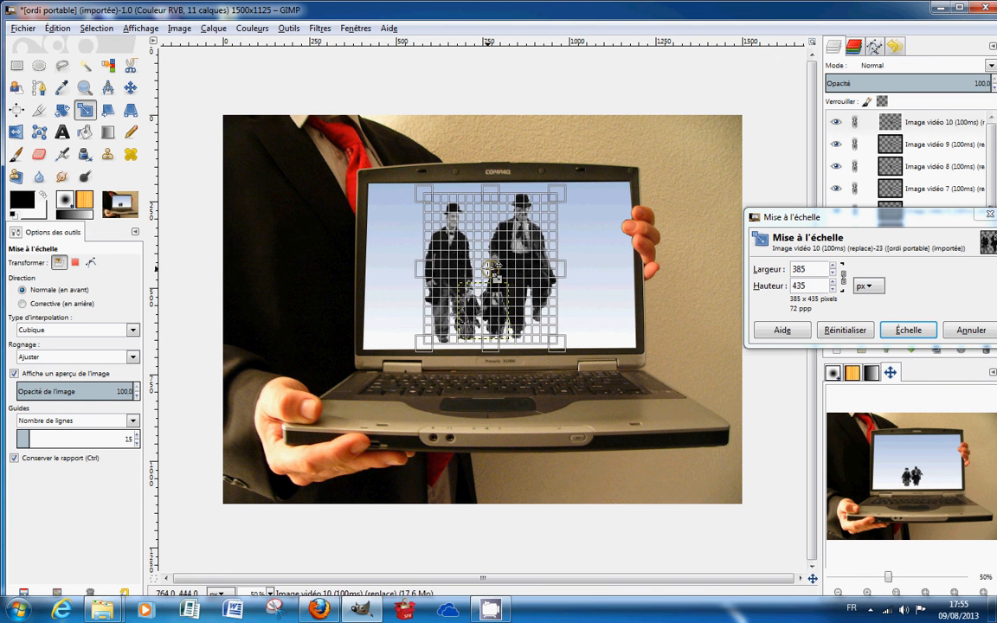
pyautogui.click(910, 332)
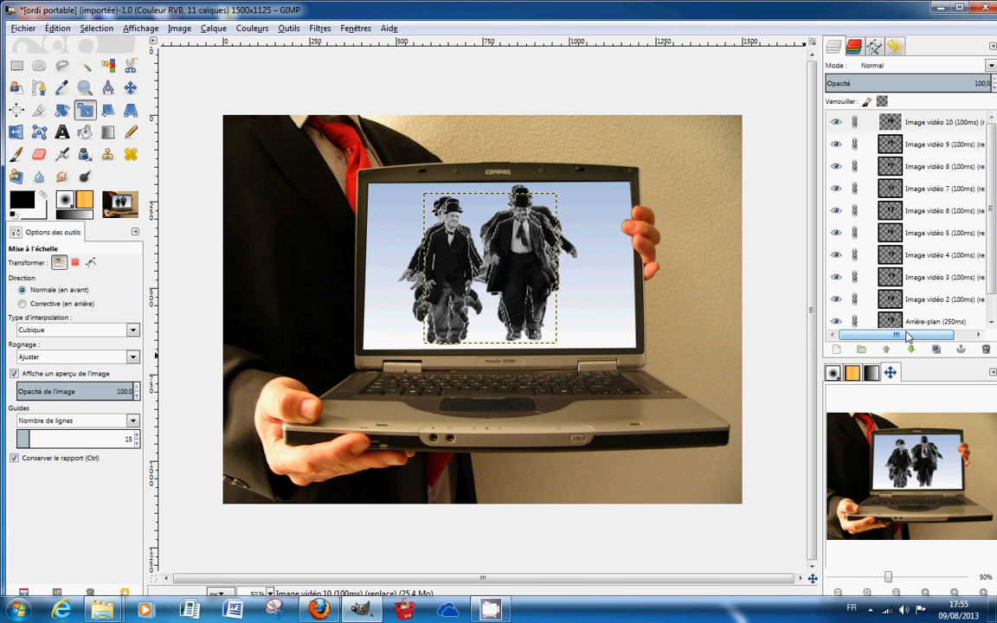
# Step: Unlink all ten GIF frame layers, from Arrière-plan (250ms) to Image vidéo 10
pyautogui.click(855, 315)
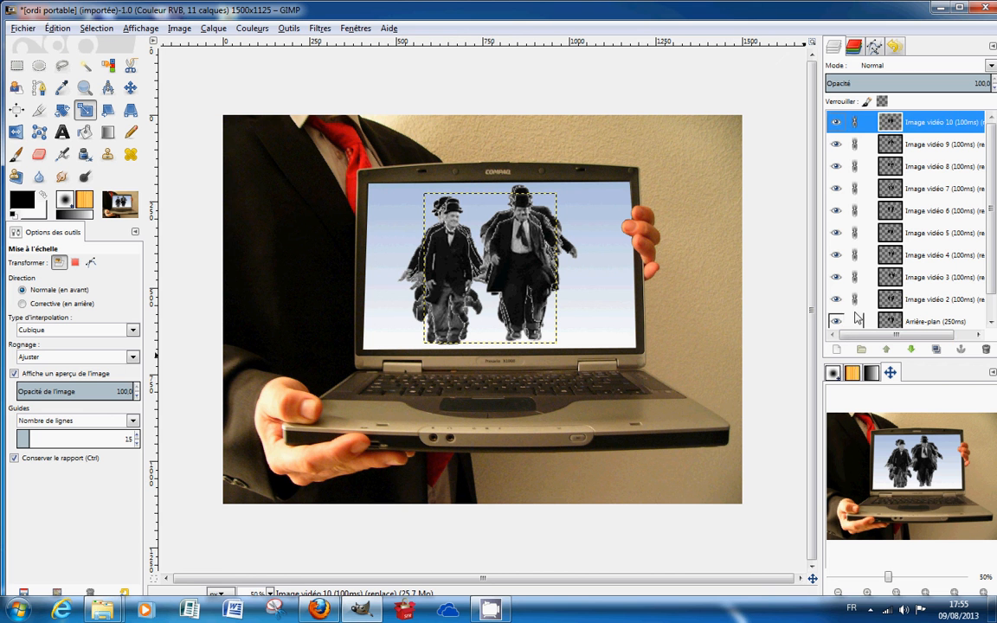
pyautogui.moveTo(855, 319); pyautogui.dragTo(856, 123)
pyautogui.click(855, 126)
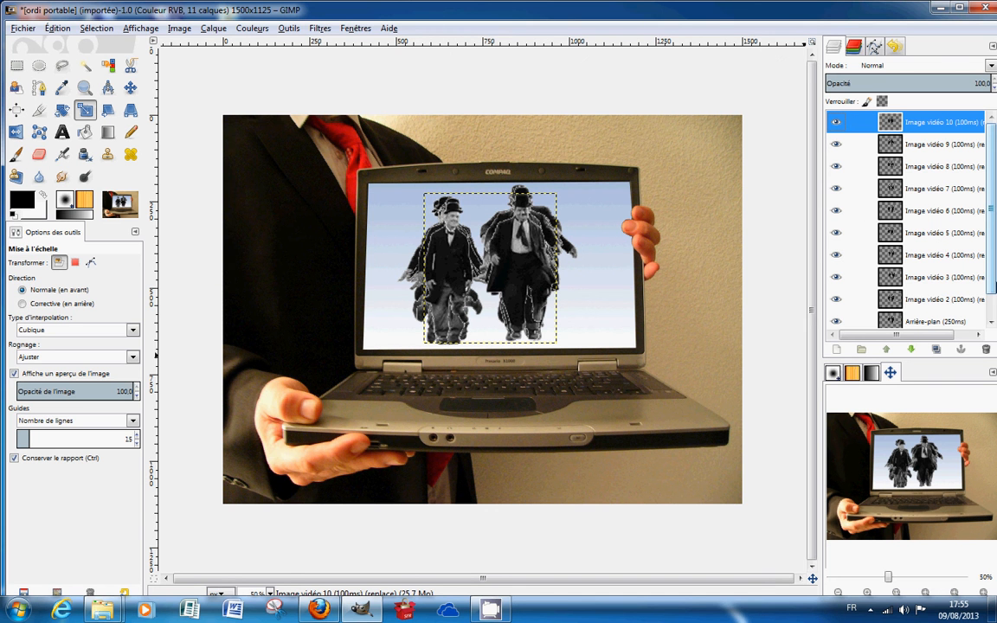
# Step: Duplicate the ordi portable.jpg layer nine times so each GIF frame has its own background copy
pyautogui.moveTo(993, 215); pyautogui.dragTo(993, 242)
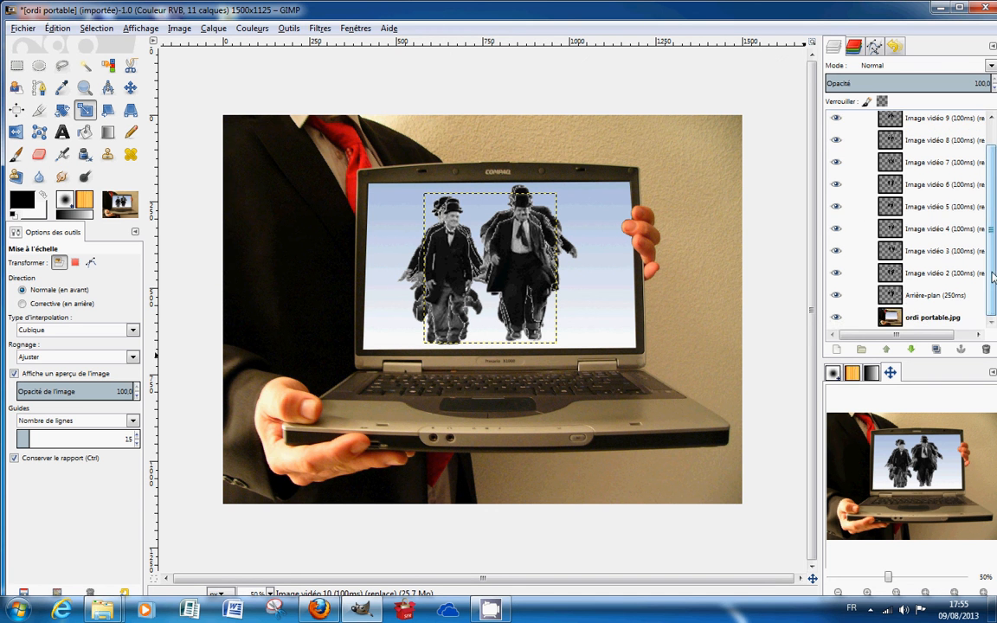
pyautogui.click(922, 320)
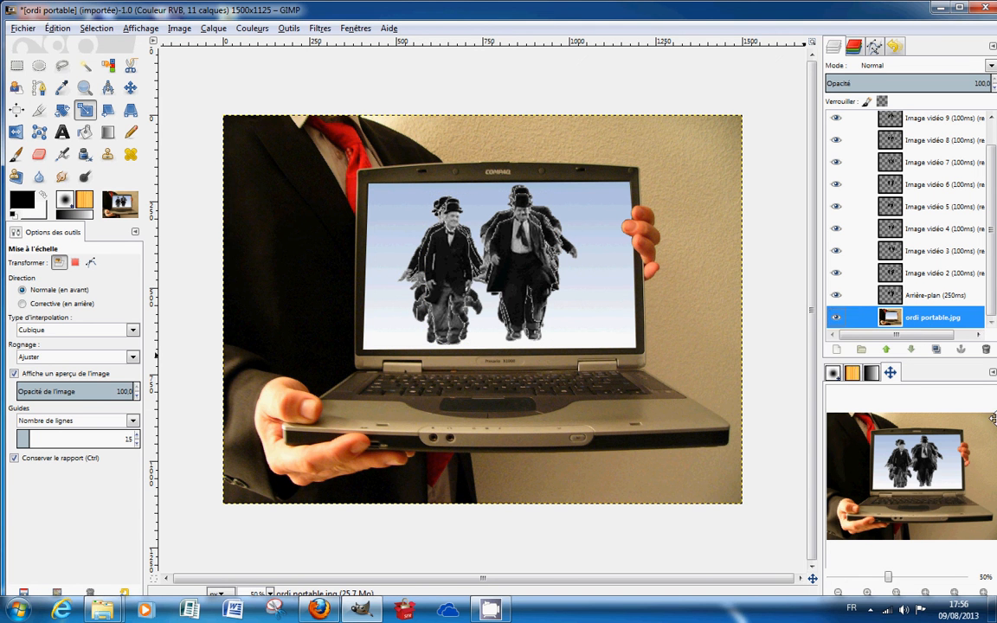
pyautogui.click(936, 350)
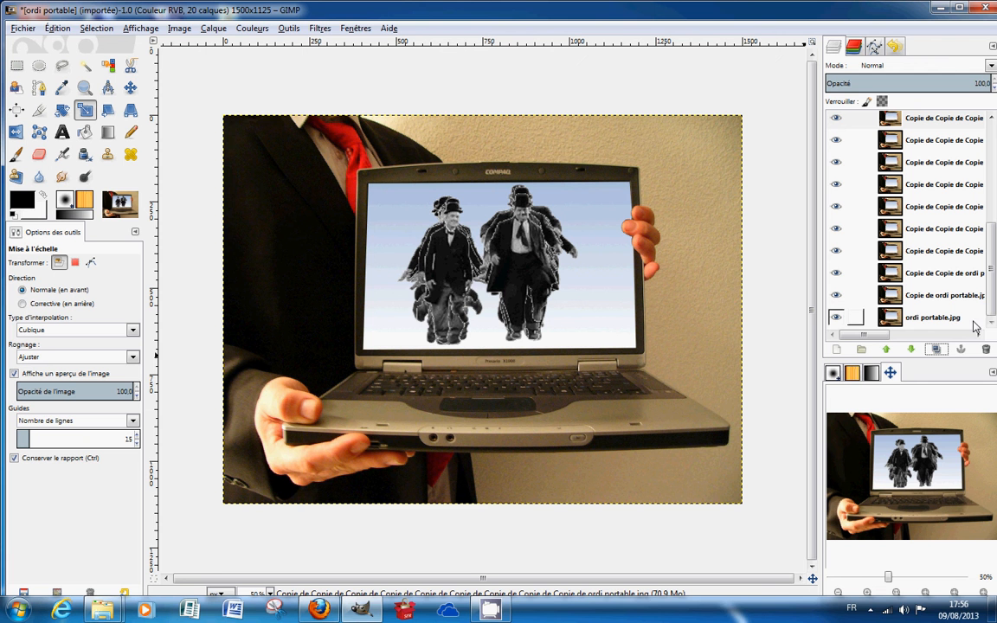
# Step: Rename the ten laptop photo layers 1 to 10, from the lowest in the stack upward
pyautogui.doubleClick(930, 318)
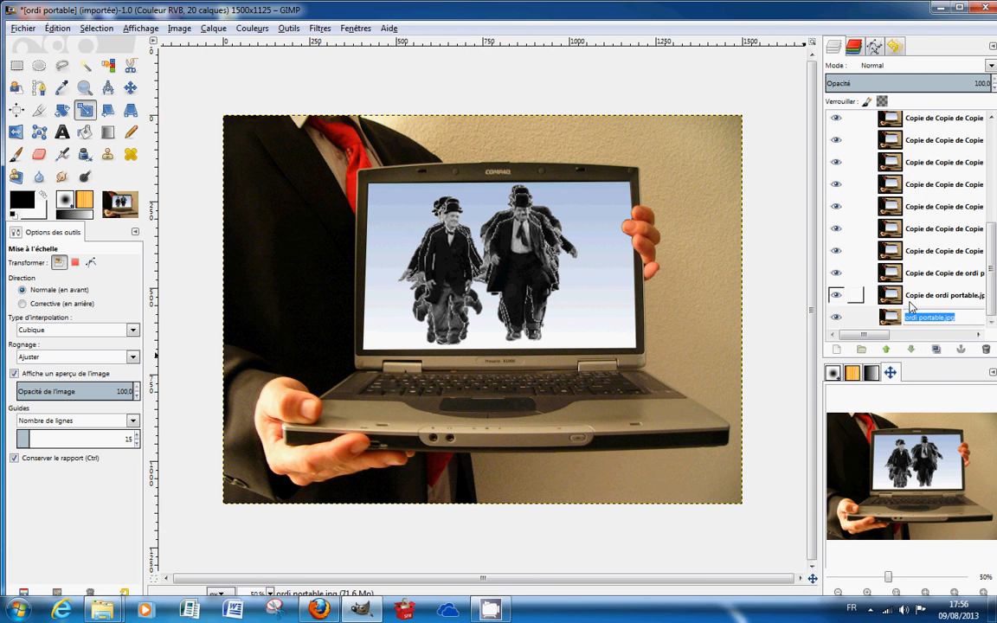
pyautogui.write('1')
pyautogui.press('Return')
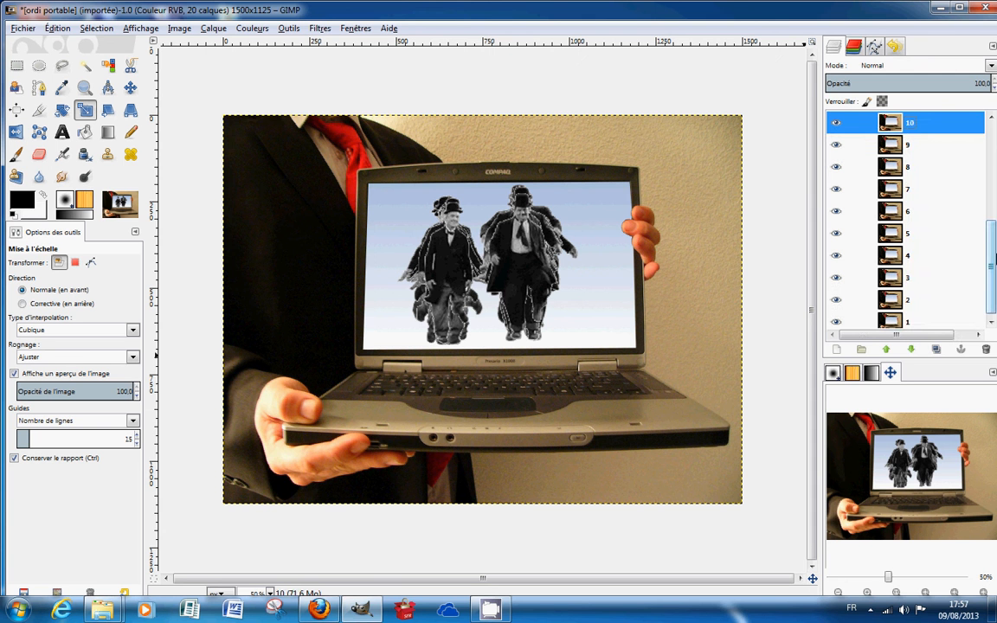
# Step: Lower the Arrière-plan (250ms) layer to just above layer 1, and place every other frame directly above its matching numbered layer
pyautogui.scroll(2, 919, 157)
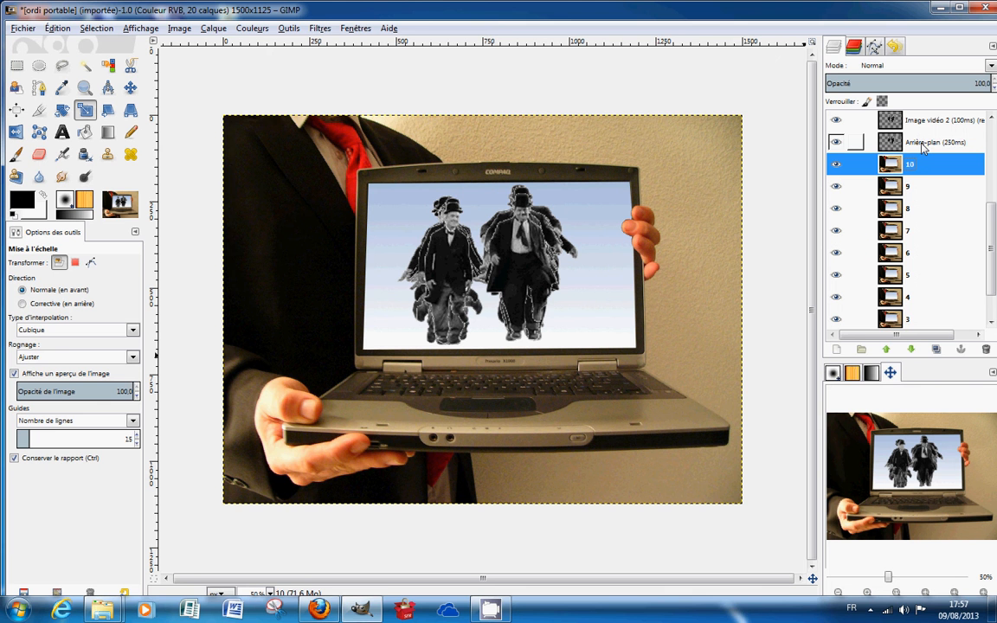
pyautogui.click(923, 146)
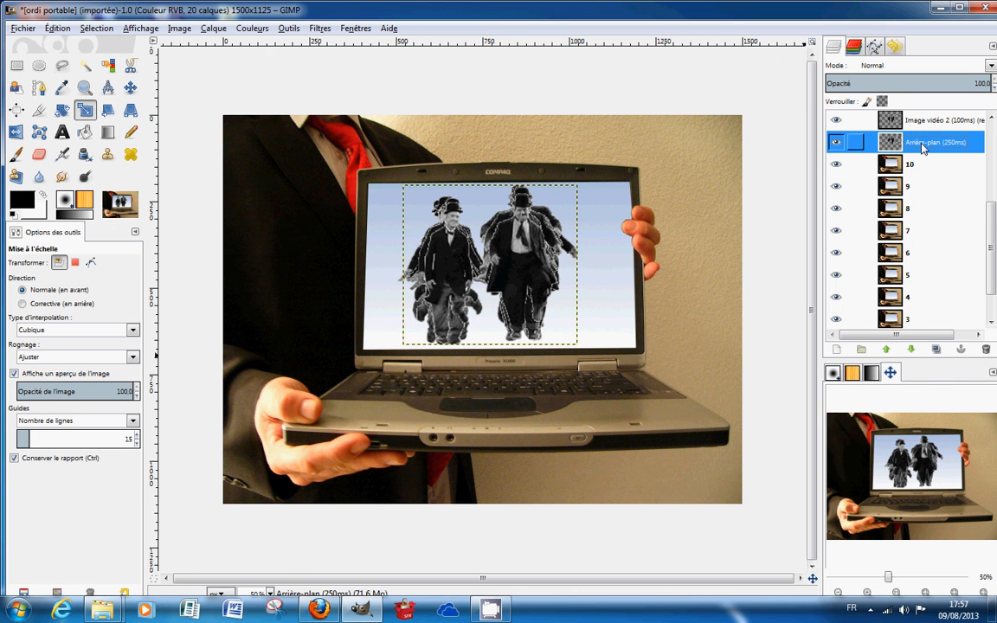
pyautogui.click(911, 349)
pyautogui.click(911, 349)
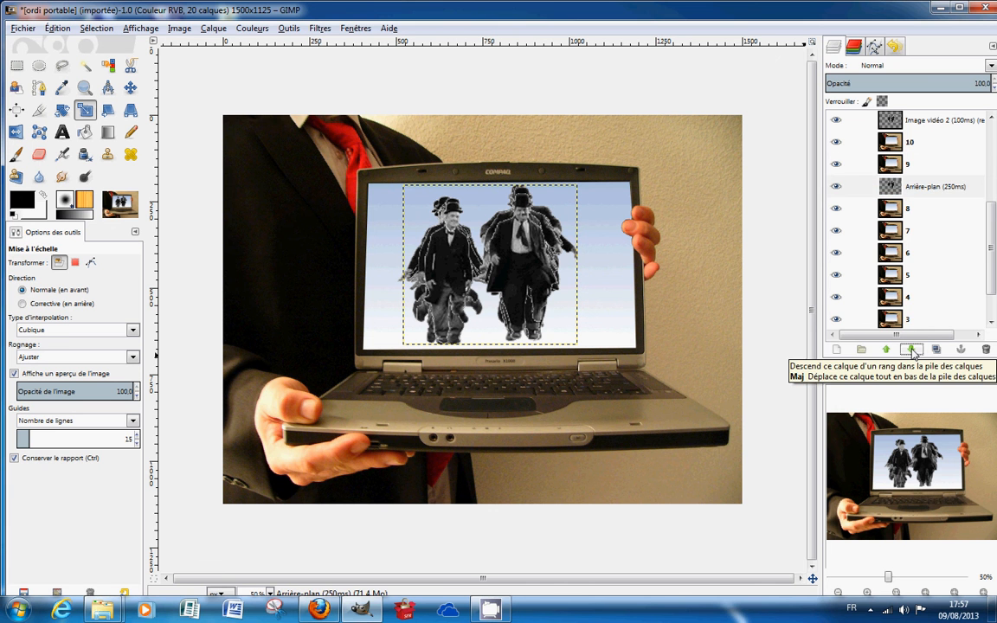
pyautogui.click(913, 353)
pyautogui.click(913, 352)
pyautogui.click(913, 353)
pyautogui.click(913, 352)
pyautogui.click(913, 353)
pyautogui.click(914, 352)
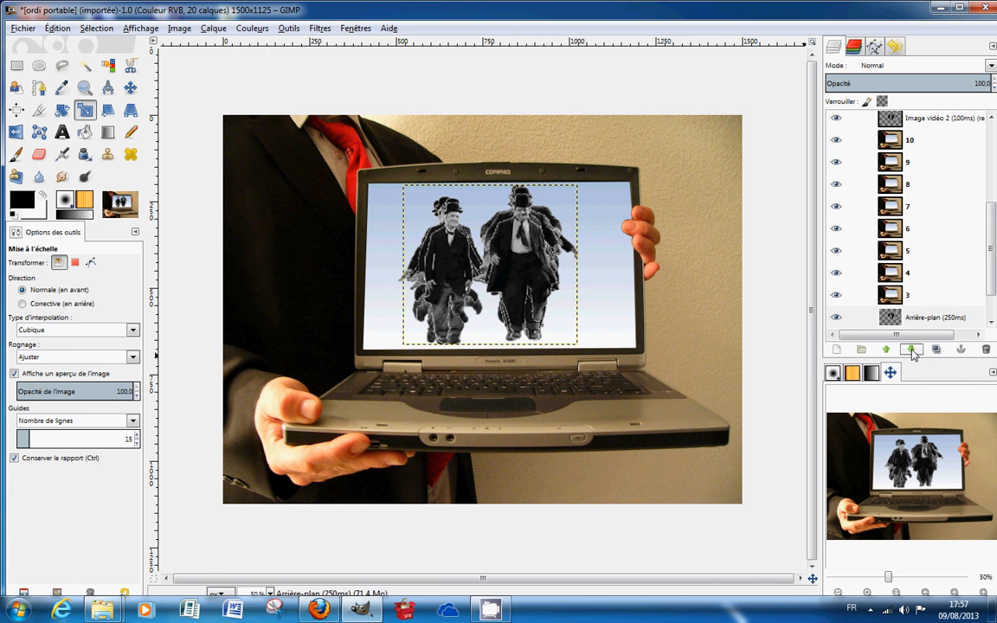
pyautogui.click(913, 350)
pyautogui.scroll(-1, 992, 305)
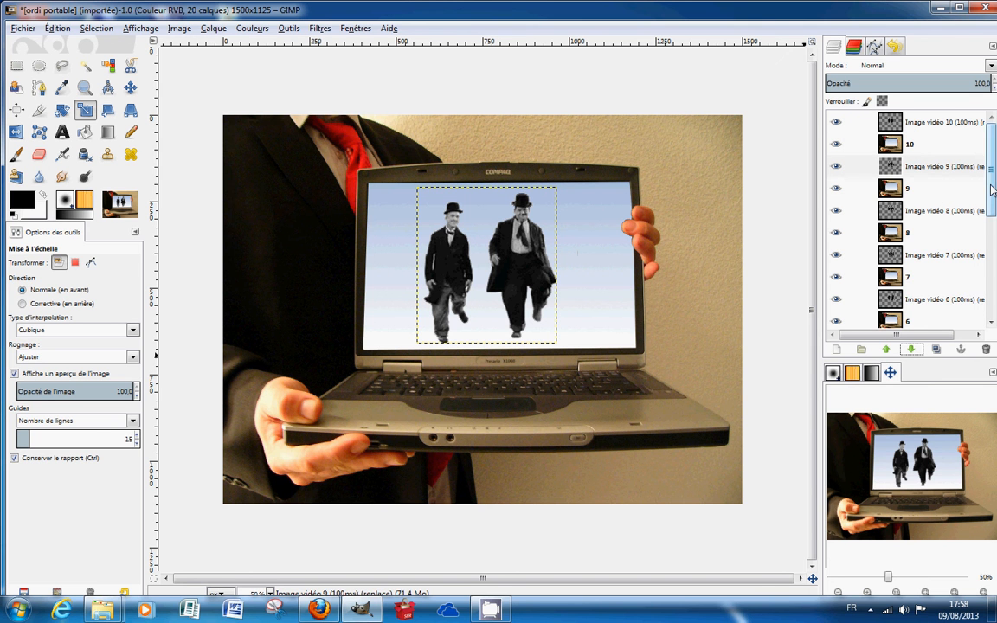
# Step: Merge each GIF frame down onto its numbered laptop layer, starting with Image vidéo 10 onto layer 10
pyautogui.moveTo(993, 187)
pyautogui.mouseDown()
pyautogui.moveTo(987, 306)
pyautogui.moveTo(976, 182)
pyautogui.mouseUp()
pyautogui.click(930, 127)
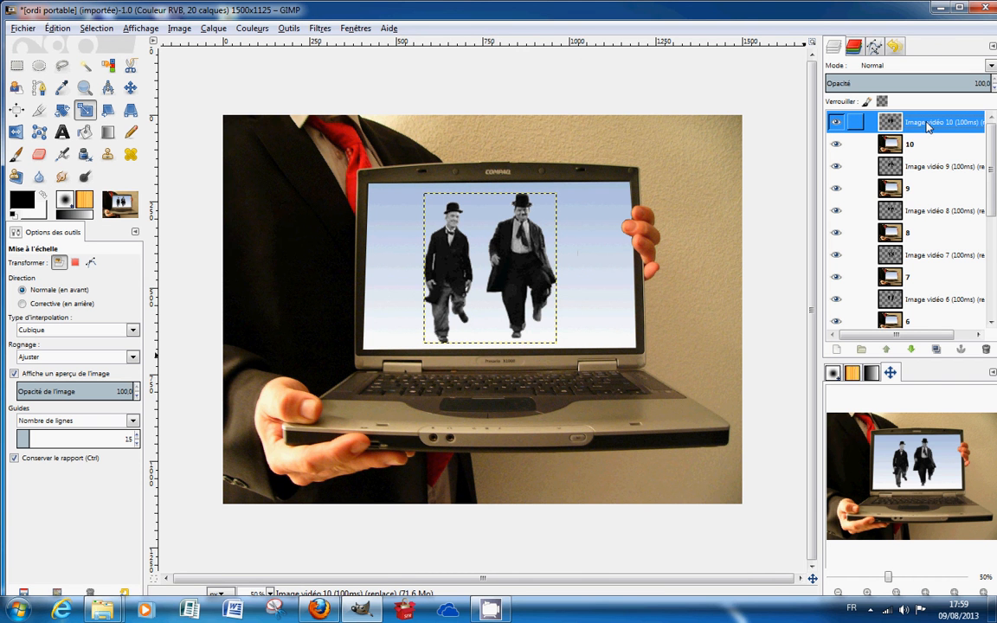
pyautogui.rightClick(928, 128)
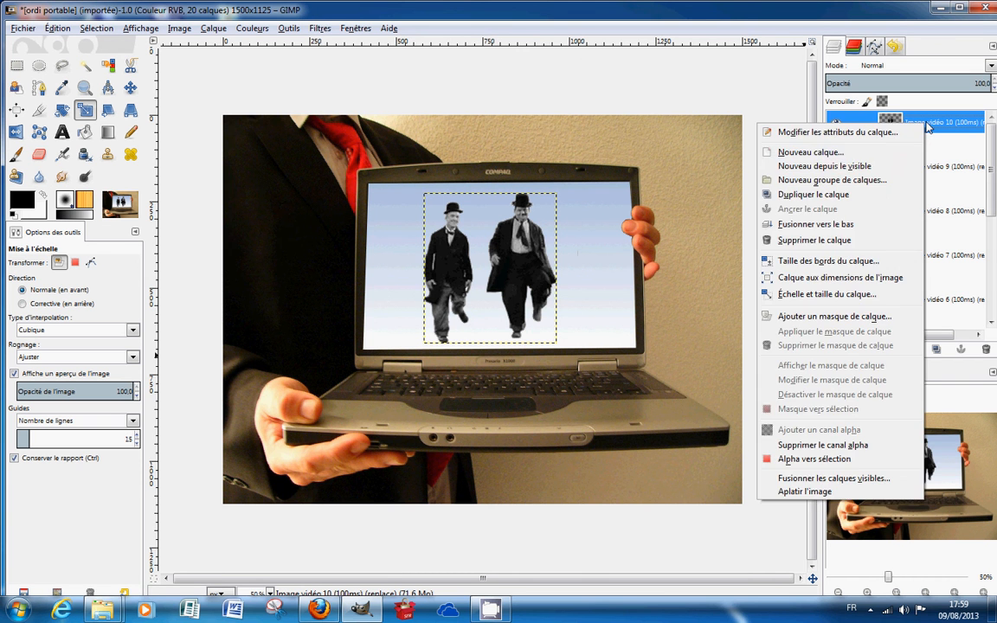
pyautogui.click(826, 230)
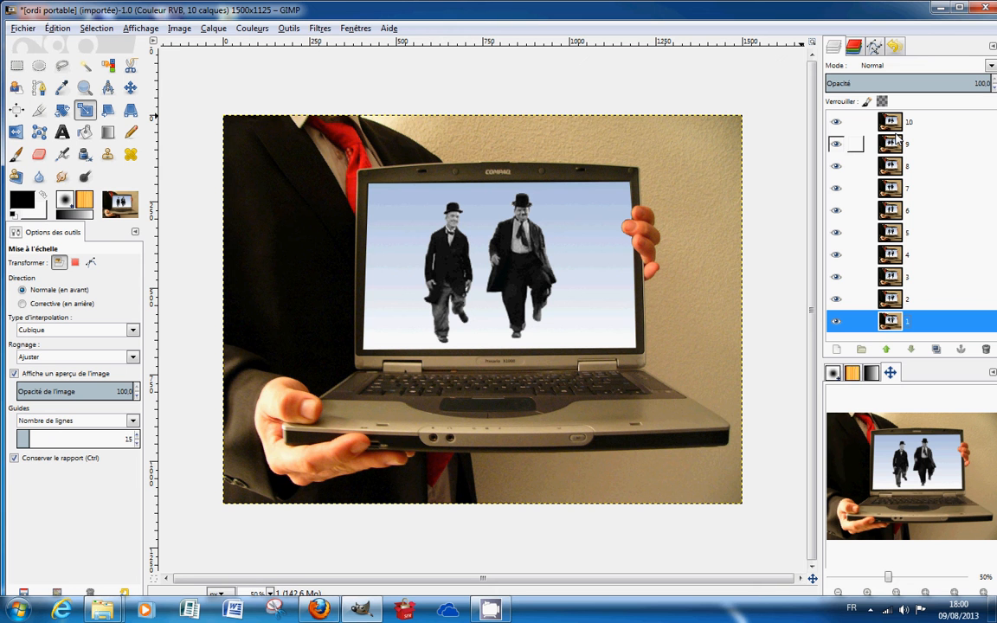
# Step: Preview the ten-layer animation by playing it back
pyautogui.click(320, 30)
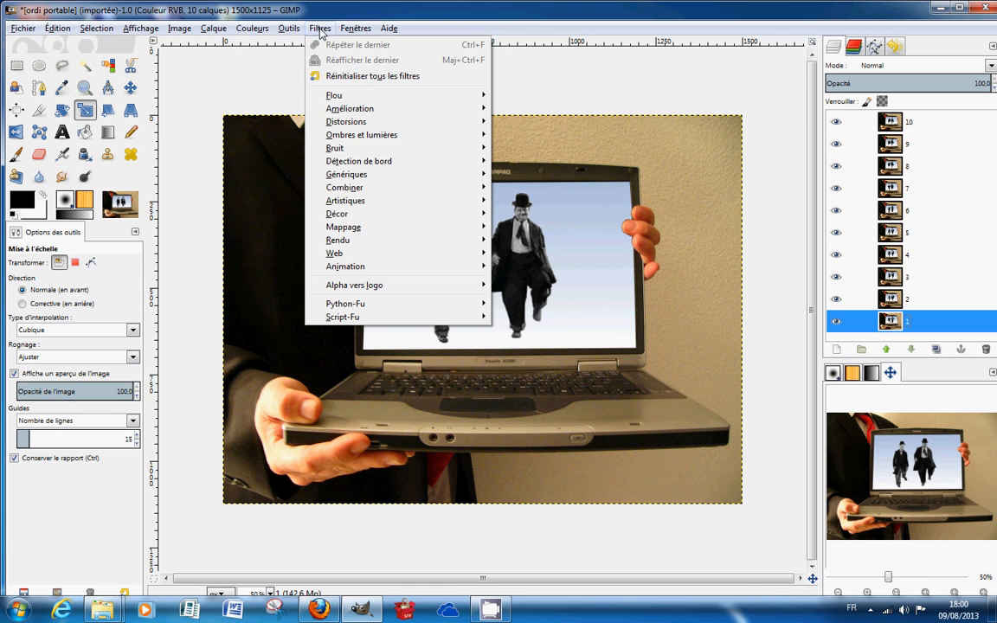
pyautogui.moveTo(376, 268)
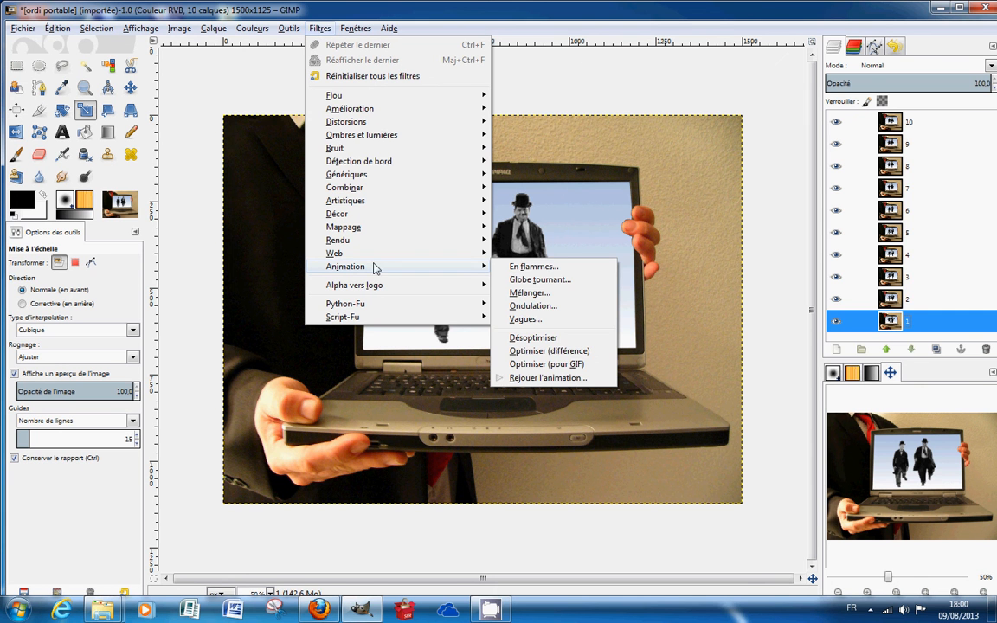
pyautogui.click(523, 379)
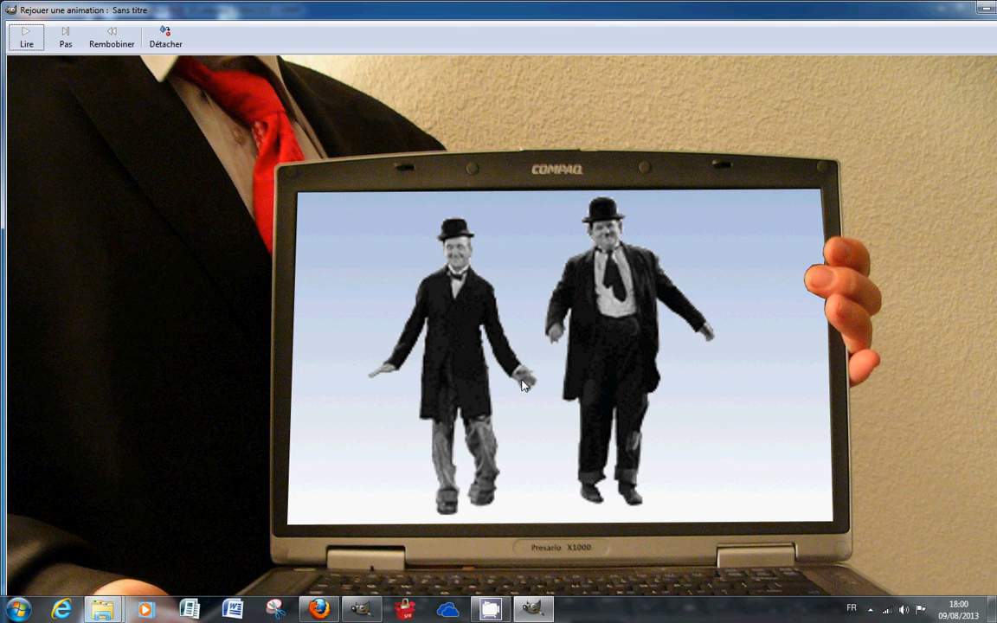
pyautogui.click(26, 39)
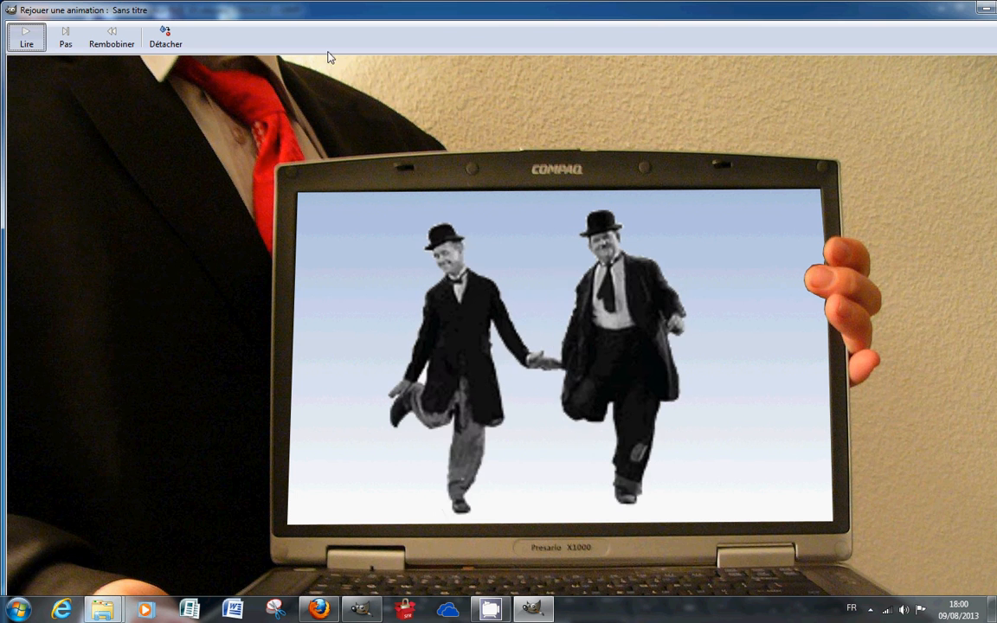
# Step: Close the animation preview and start exporting the image under the name animation Laurel et Hardy.gif
pyautogui.moveTo(376, 13); pyautogui.dragTo(308, 14)
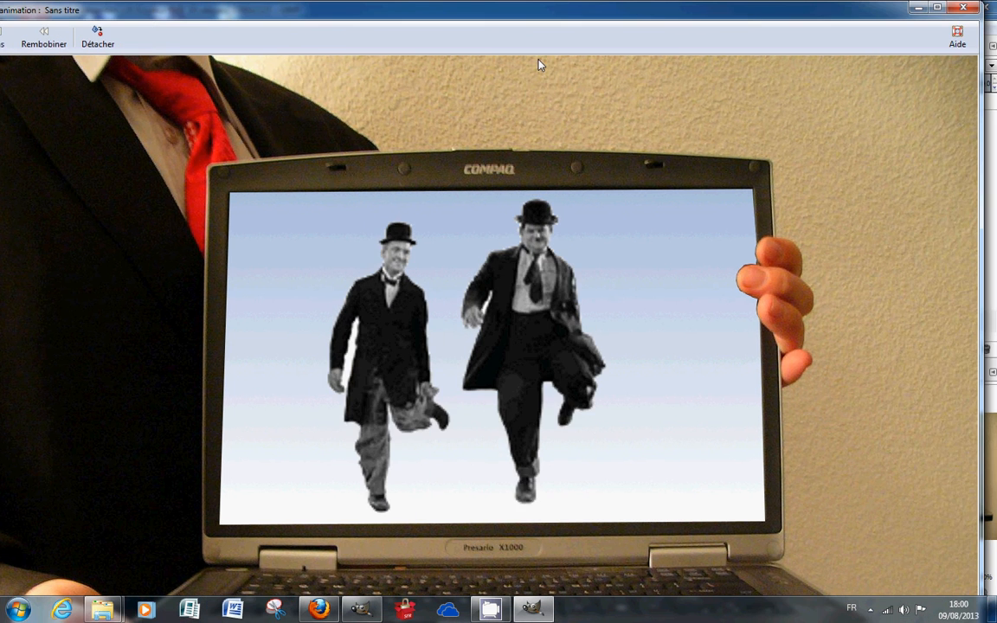
pyautogui.click(963, 8)
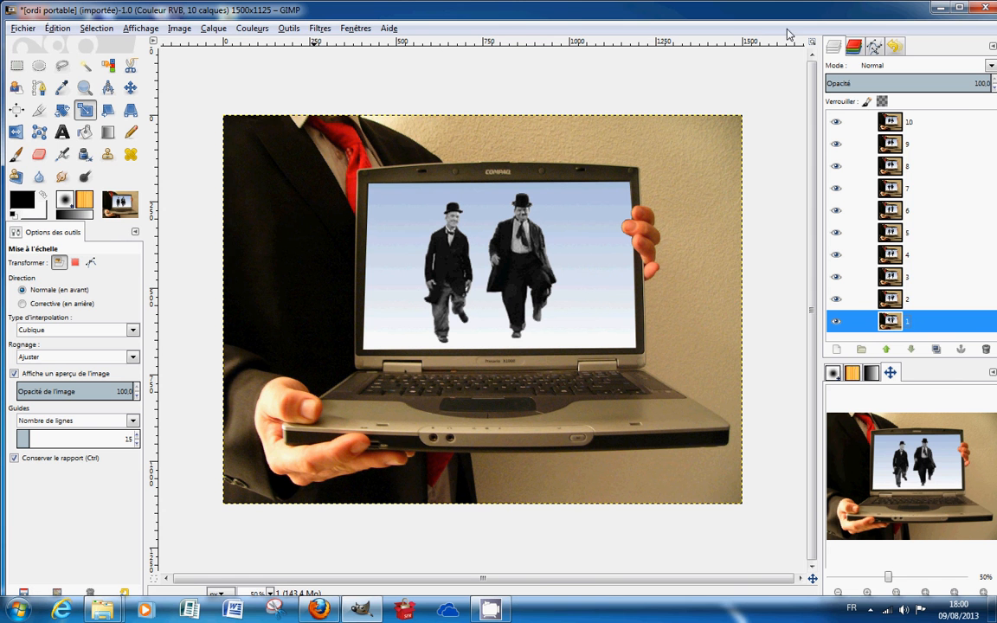
pyautogui.click(25, 33)
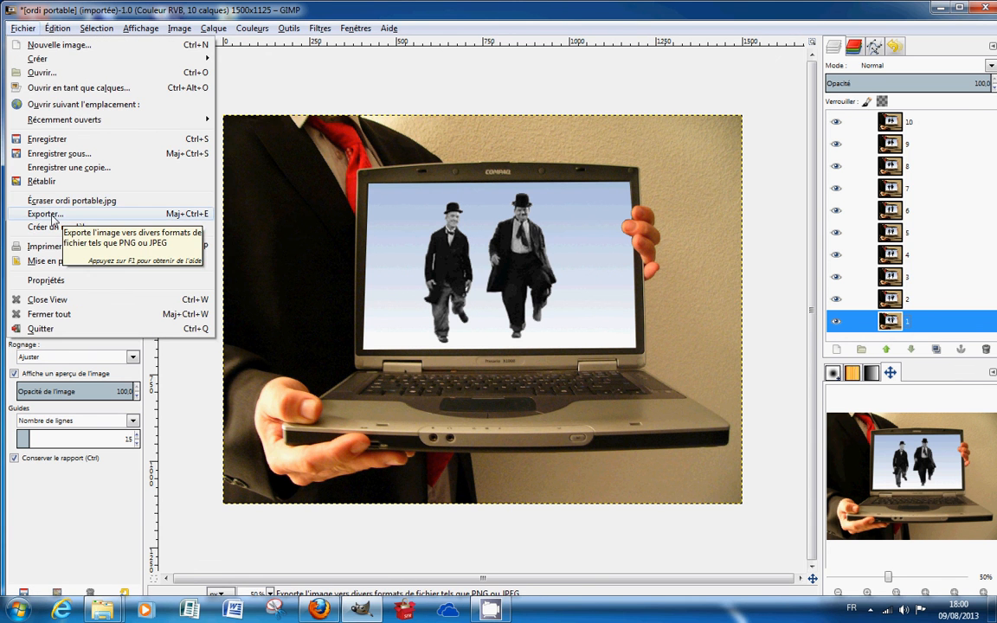
pyautogui.click(45, 214)
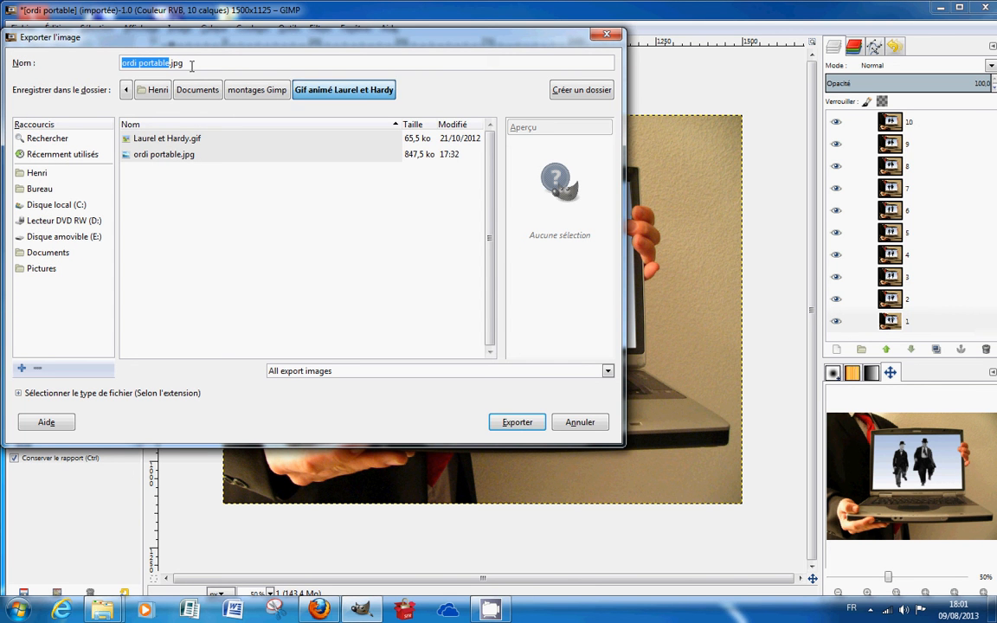
pyautogui.moveTo(189, 62); pyautogui.dragTo(121, 63)
pyautogui.write('animat')
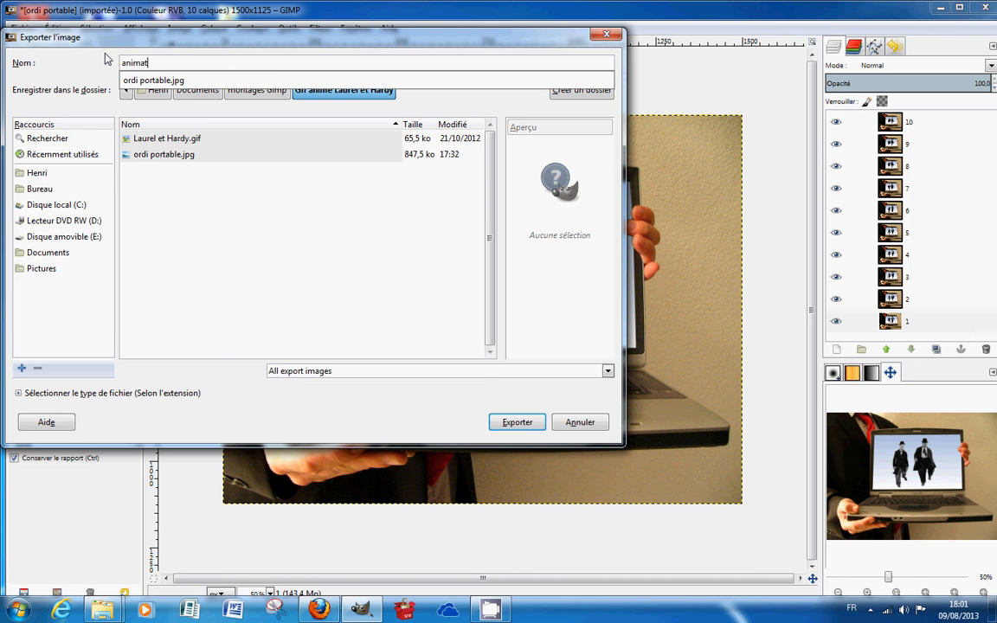
pyautogui.write('ion Laurel et Hardy.gif')
pyautogui.click(518, 428)
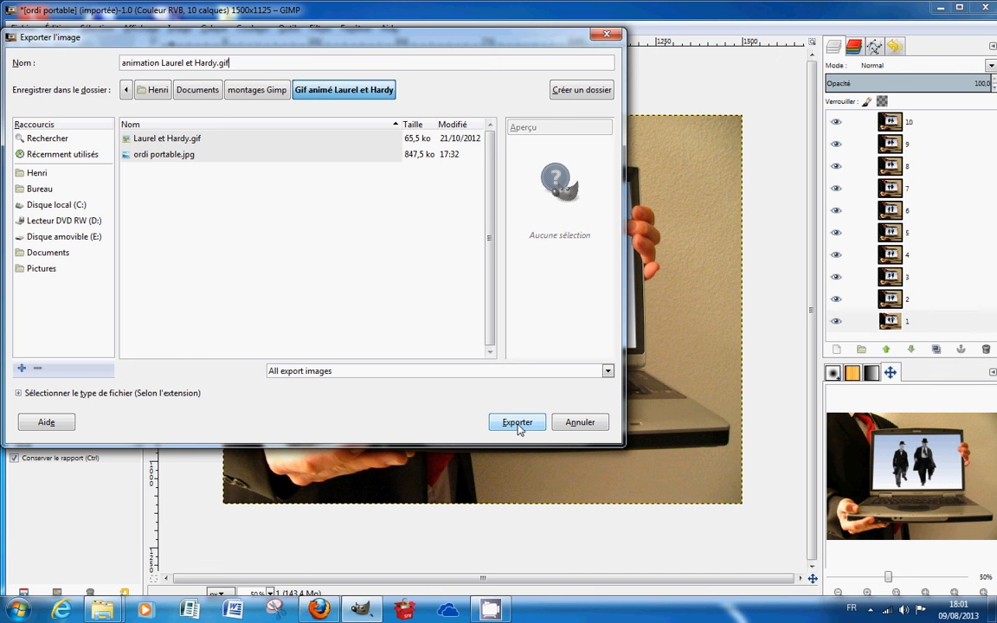
pyautogui.click(518, 429)
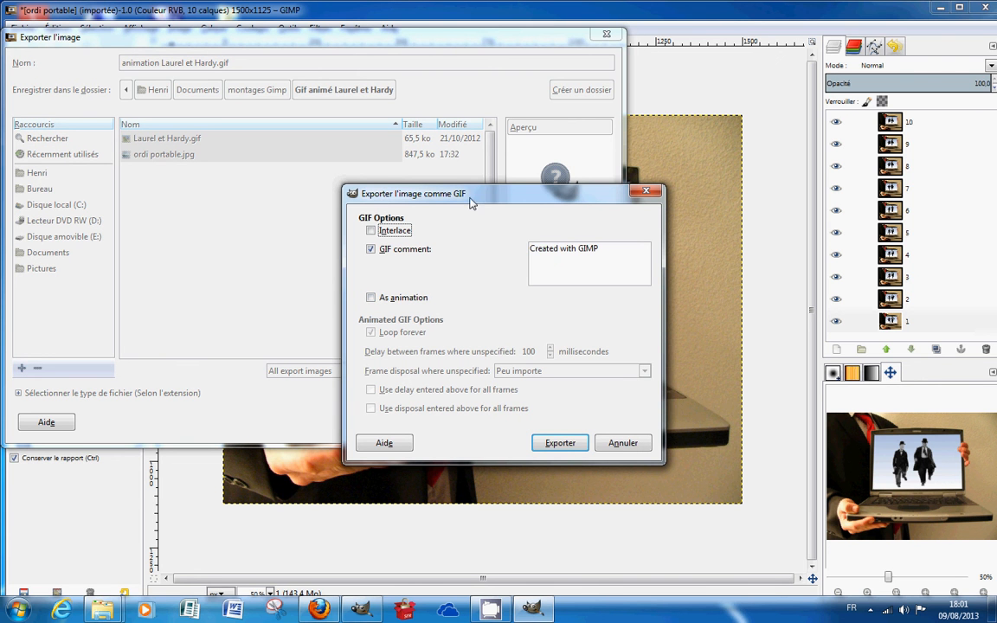
# Step: Export the GIF as an animation with a delay of 250 milliseconds between frames where unspecified
pyautogui.click(372, 299)
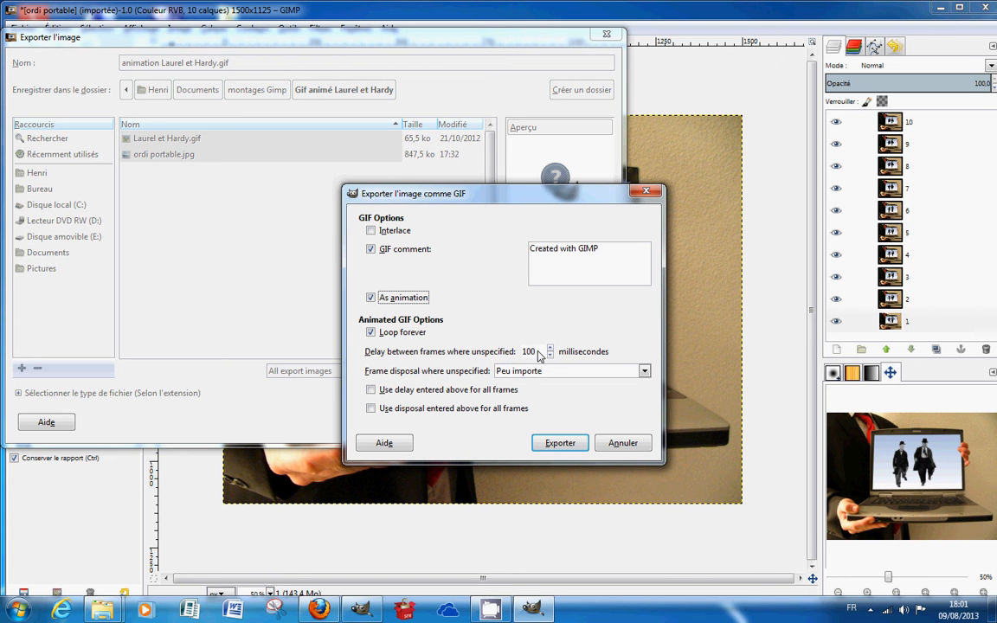
pyautogui.moveTo(539, 355); pyautogui.dragTo(516, 355)
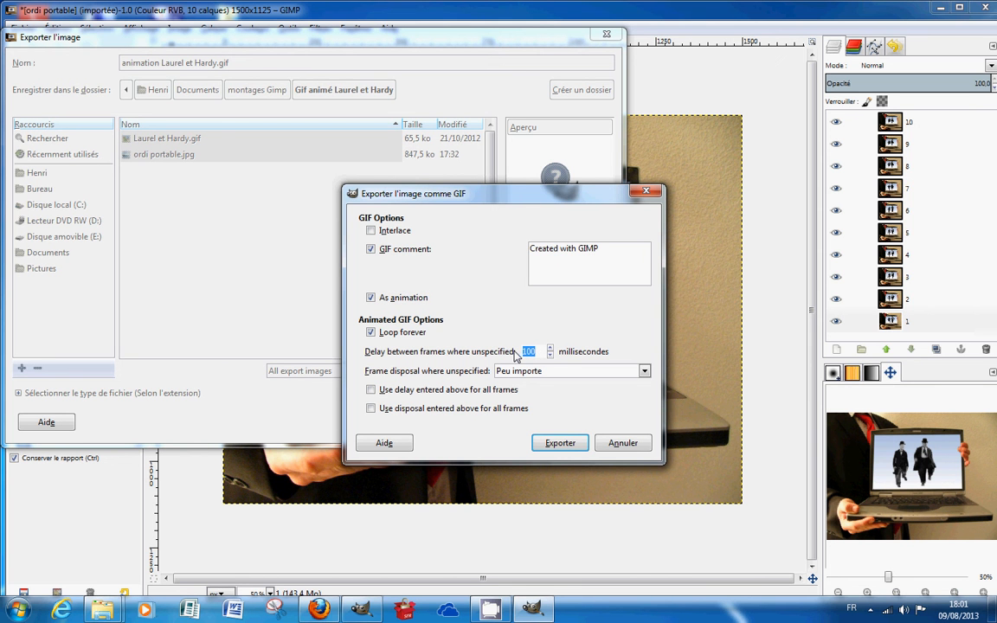
pyautogui.write('250')
pyautogui.click(558, 443)
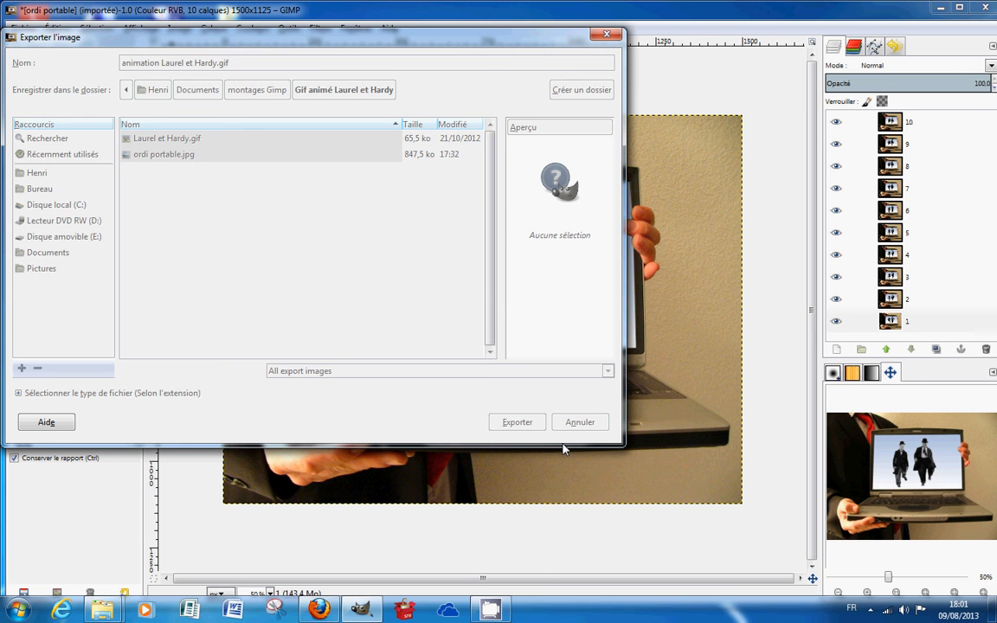